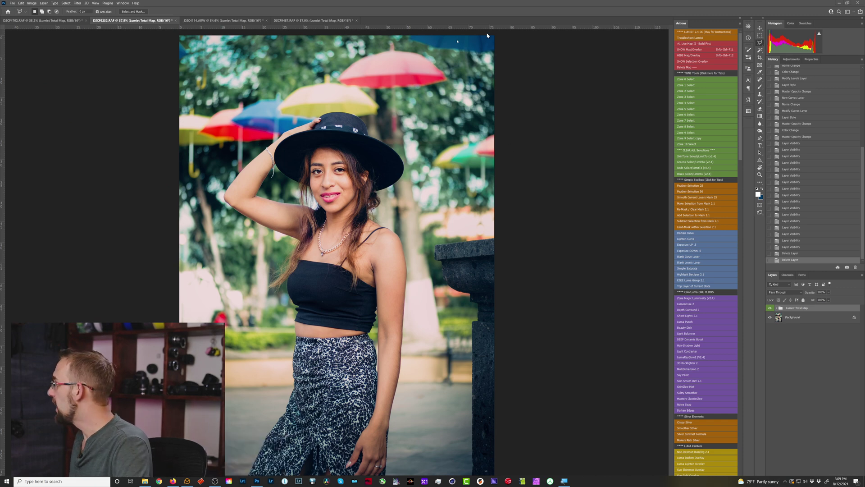
Show the Lumist zone map overlay, toggling it off and on to compare with the original portrait.
scroll(327, 146, "up", 2)
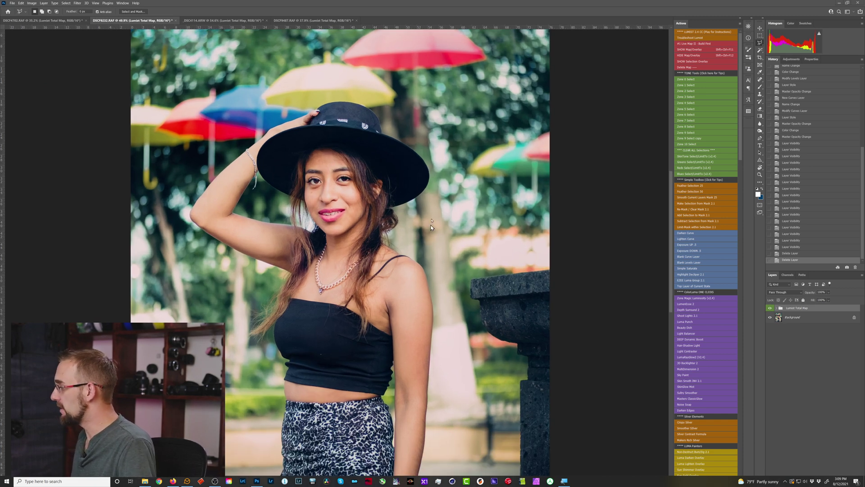
scroll(431, 227, "down", 1)
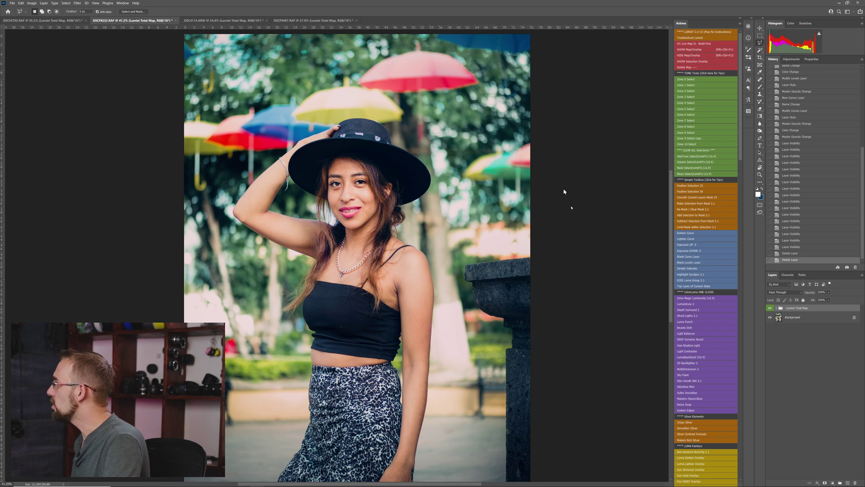
key("ctrl+shift+F11")
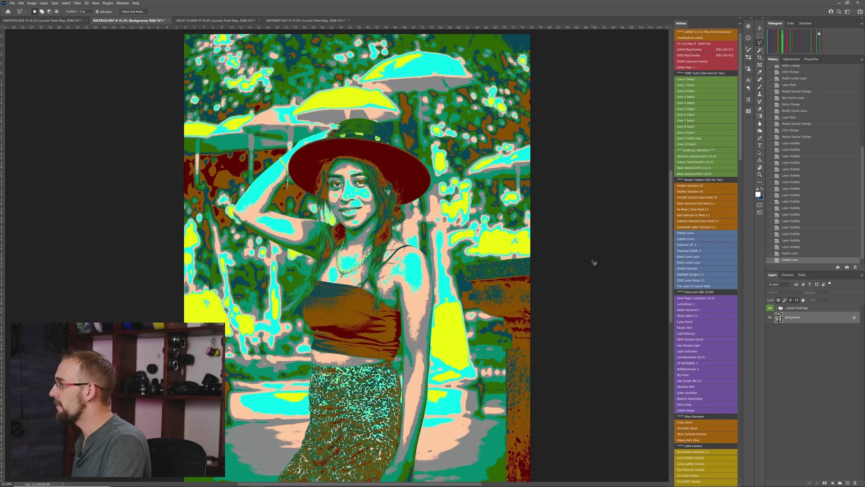
left_click(717, 53)
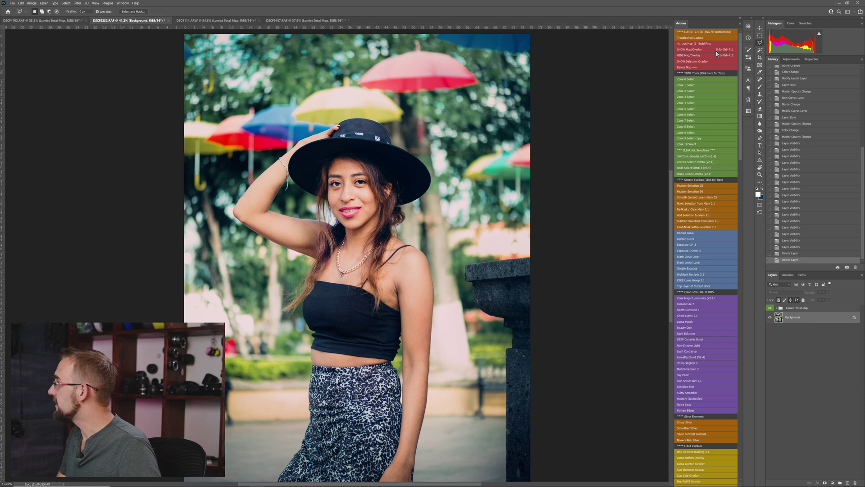
key("shift+ctrl+F11")
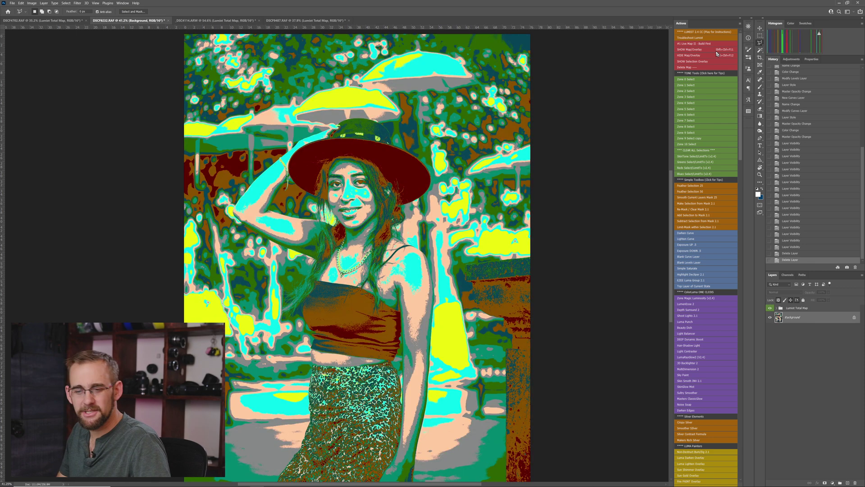
left_click(717, 53)
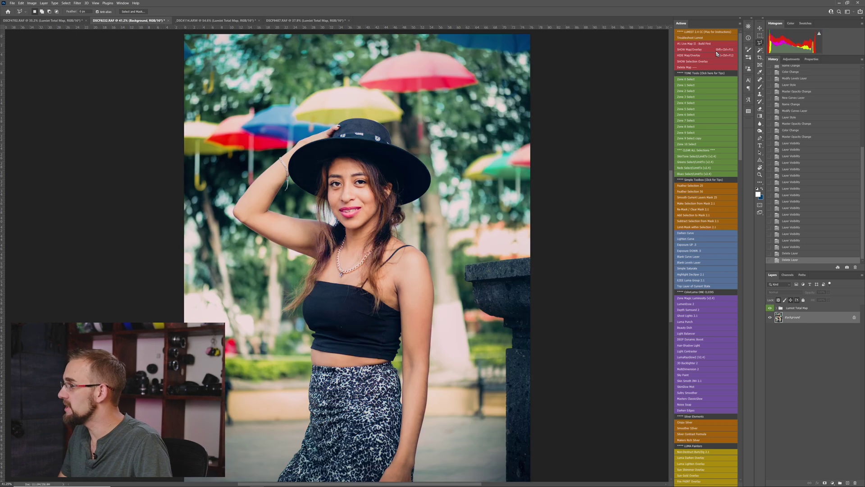
key("shift+ctrl+F11")
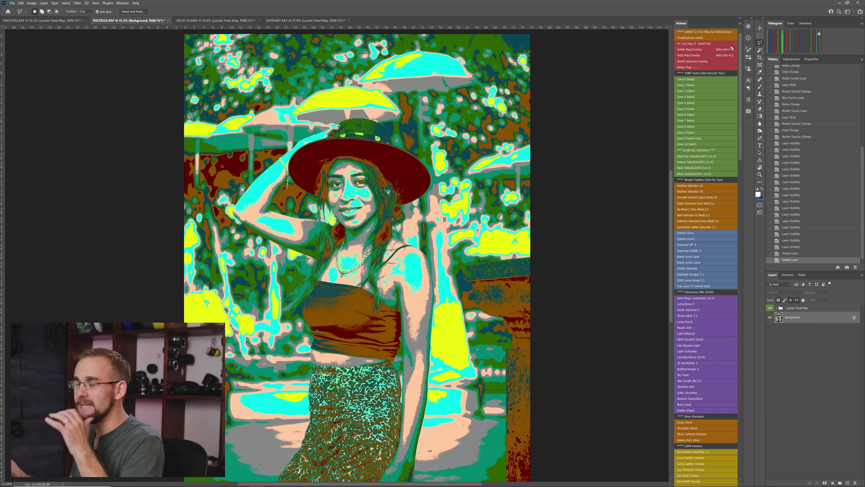
Turn off Button Mode so the Lumist actions appear as an editable list.
left_click(740, 23)
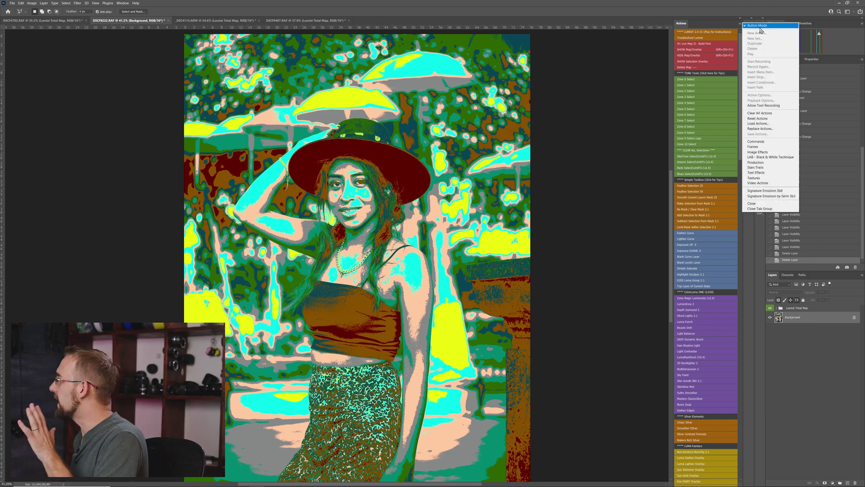
left_click(759, 25)
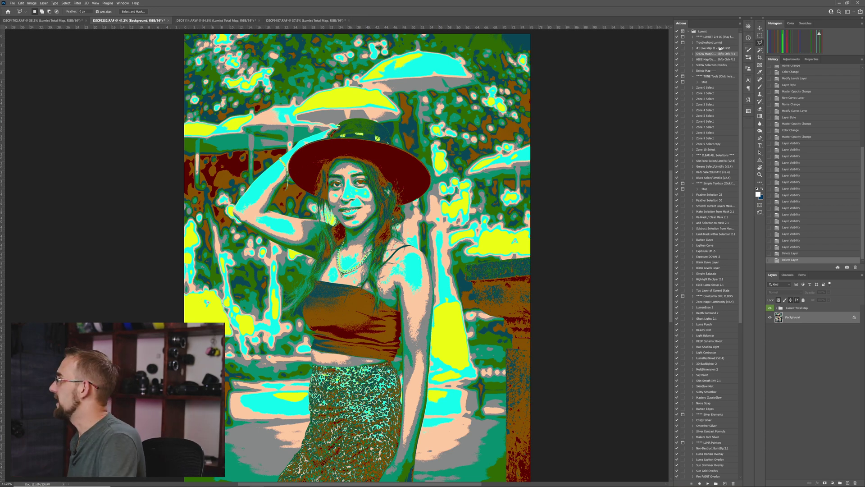
left_click(742, 25)
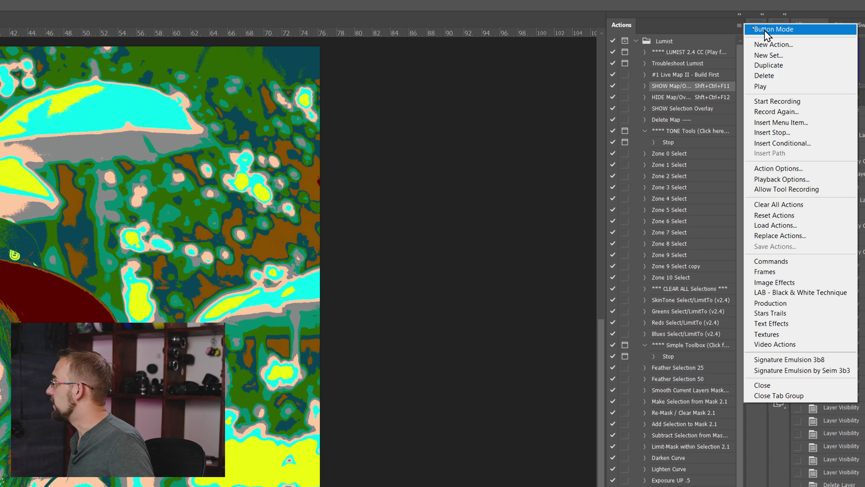
left_click(686, 64)
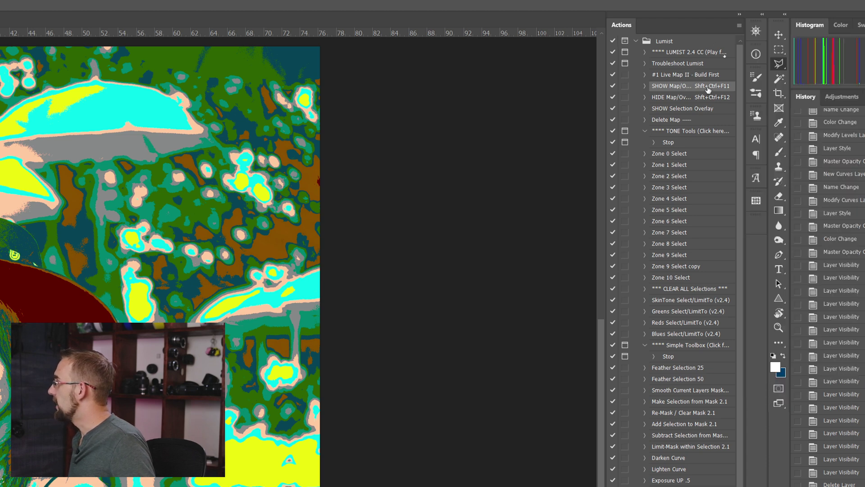
left_click(739, 25)
left_click(691, 85)
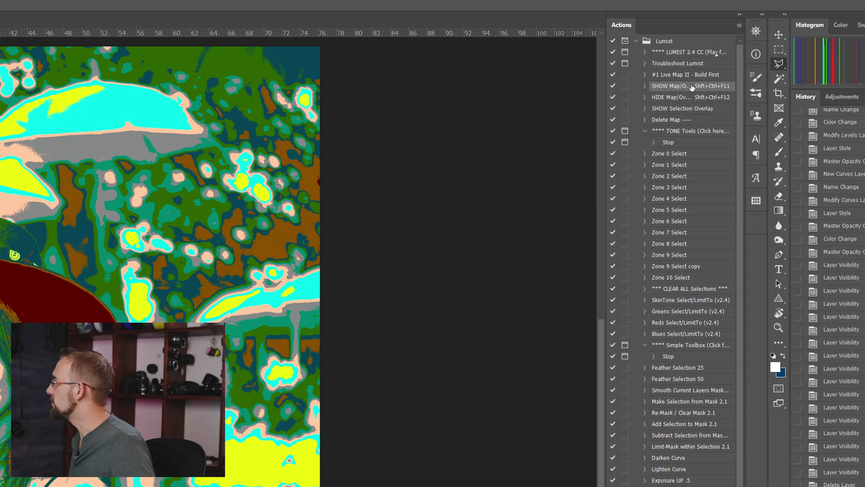
View the SHOW Map/Overlay action's F11 shortcut in Action Options, cancelling without changes.
left_click(739, 25)
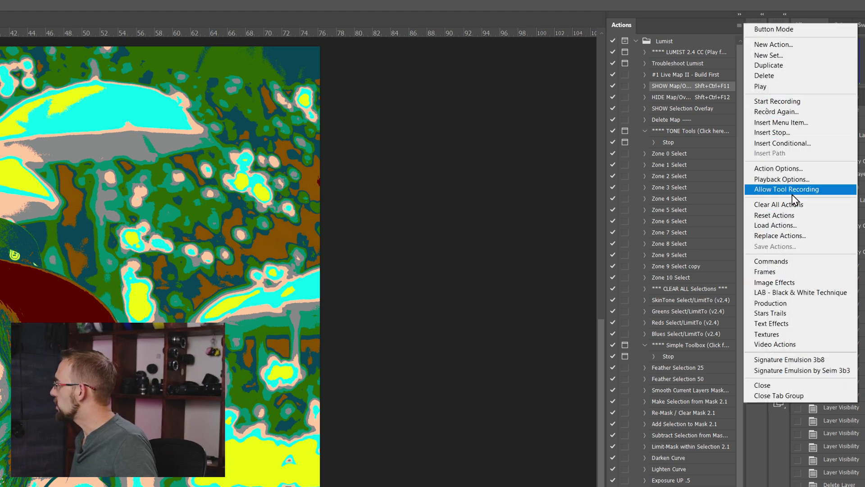
left_click(787, 168)
left_click_drag(124, 259, 289, 232)
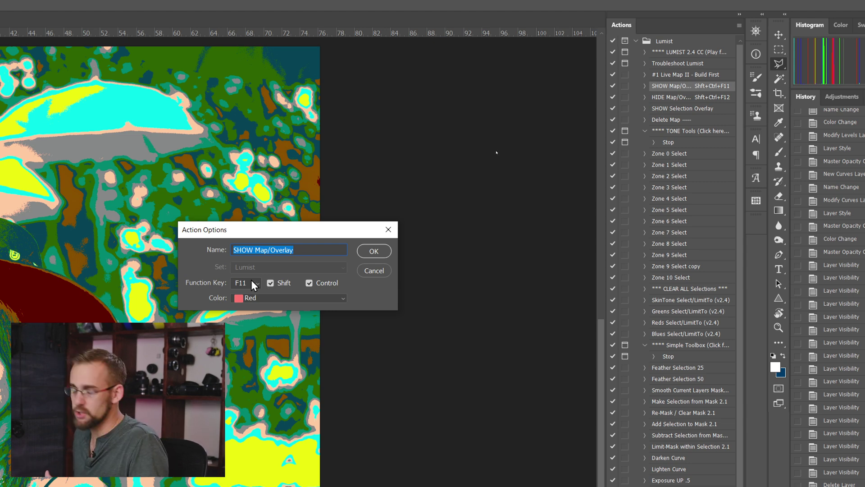
left_click(373, 271)
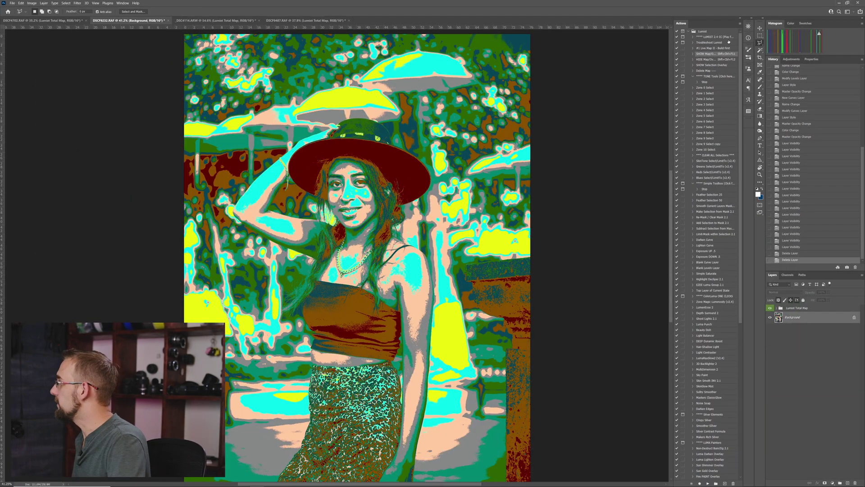
left_click(739, 23)
Restore Button Mode, run TONE Tools to read the Tone Select help, then stop it.
left_click(751, 26)
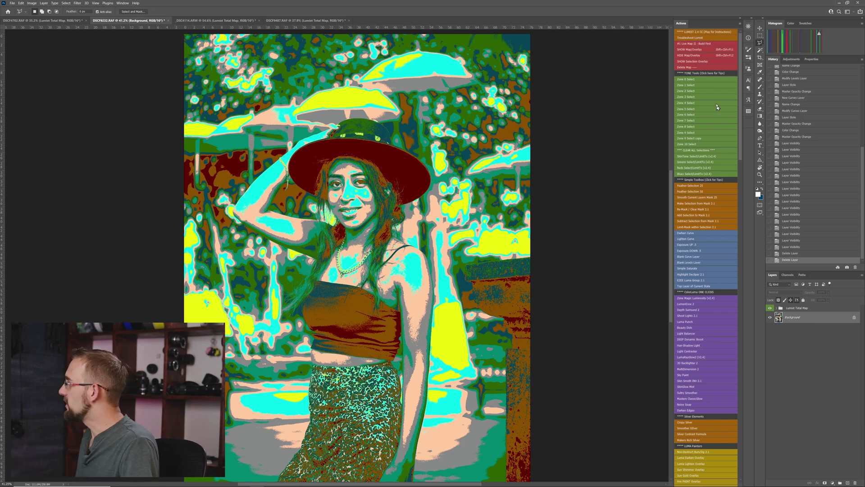
left_click(698, 74)
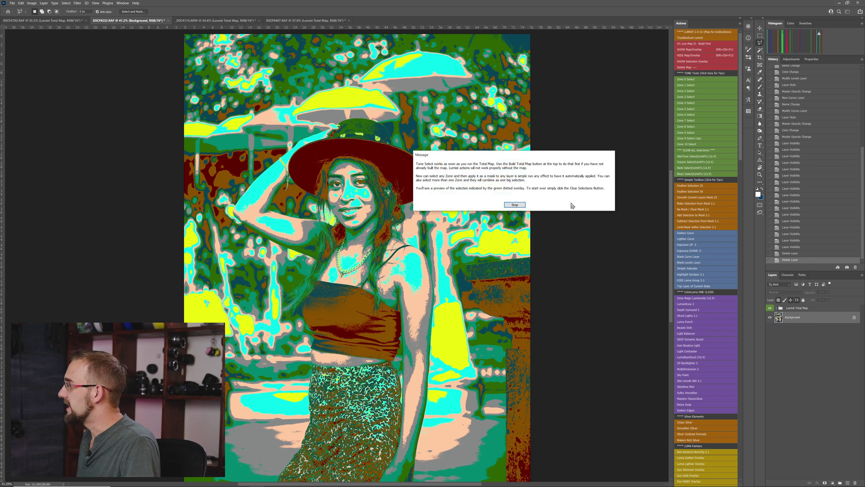
left_click(513, 205)
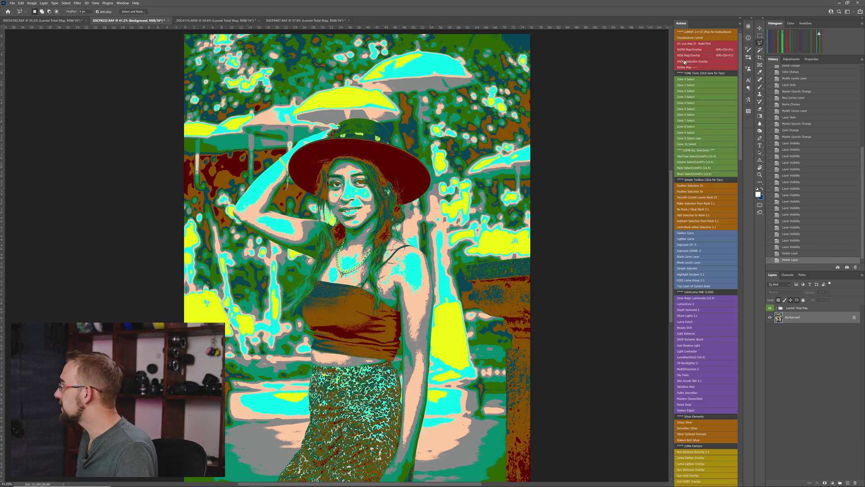
With the Move tool, select the 0–10 zone scale strip and drag it onto the image.
scroll(527, 218, "down", 2)
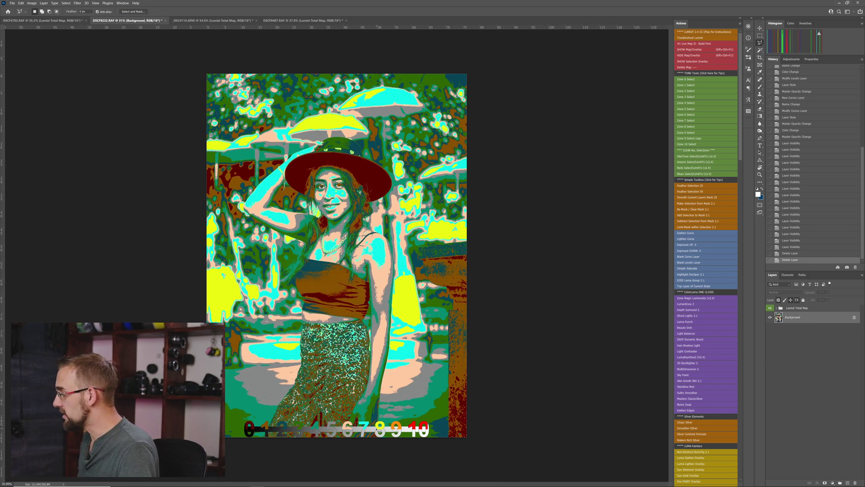
key("v")
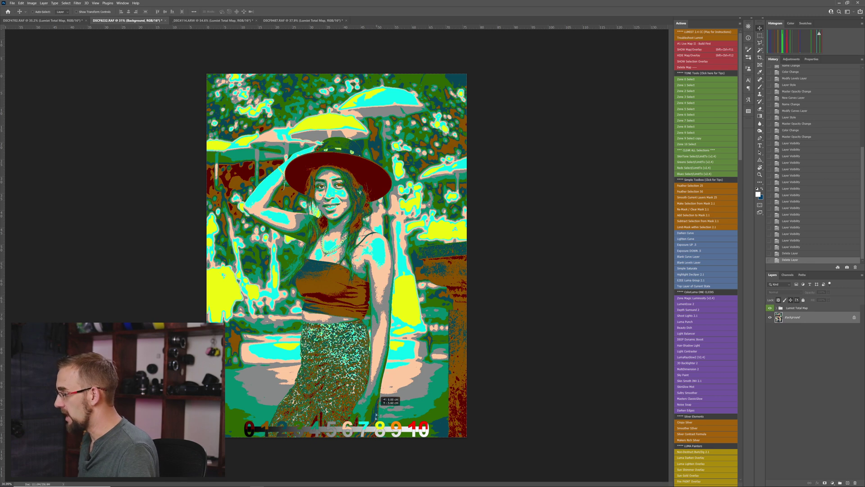
left_click(372, 429)
key("Return")
left_click(372, 429, "ctrl")
left_click_drag(372, 429, 373, 245)
Drag the zone number strip down to sit along the bottom edge of the canvas.
scroll(375, 251, "up", 2)
scroll(375, 251, "up", 3)
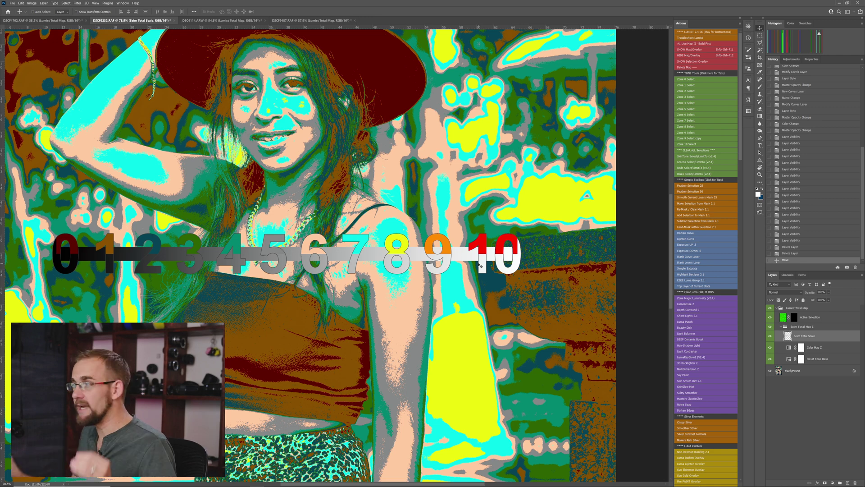
left_click_drag(285, 261, 284, 336)
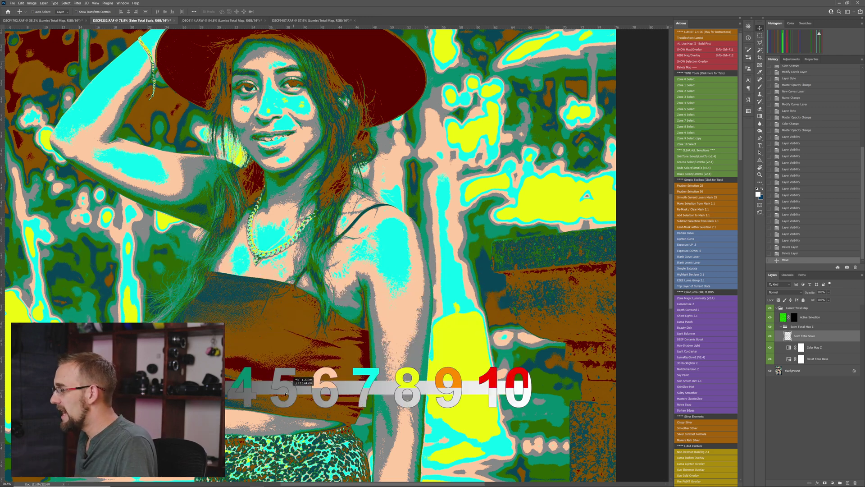
left_click_drag(285, 393, 310, 456)
scroll(316, 317, "down", 2)
scroll(316, 317, "down", 2)
scroll(306, 390, "down", 2)
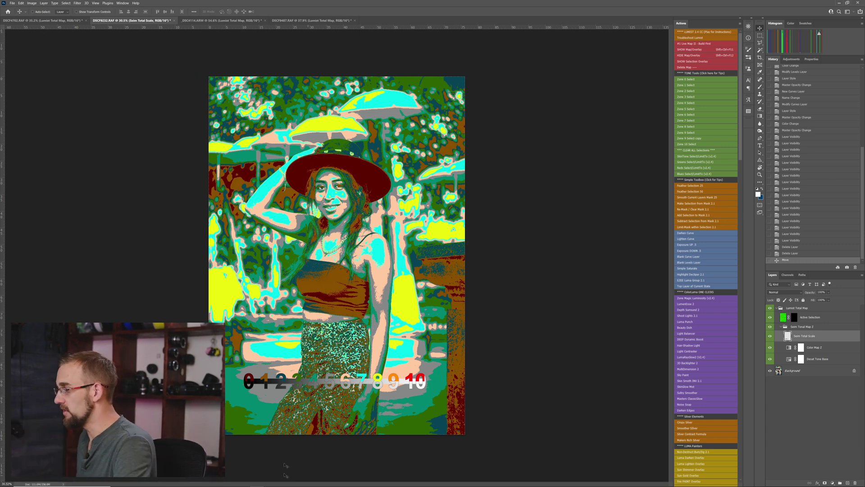
scroll(285, 380, "up", 5)
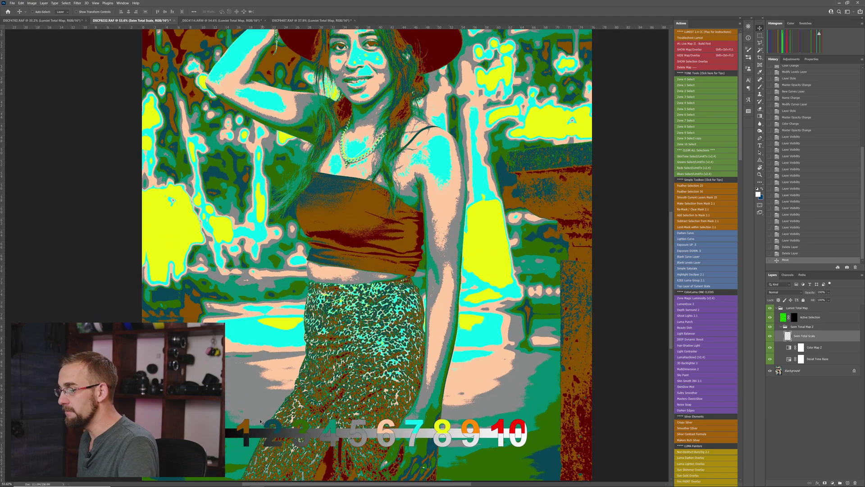
scroll(259, 419, "up", 2)
scroll(259, 419, "up", 2)
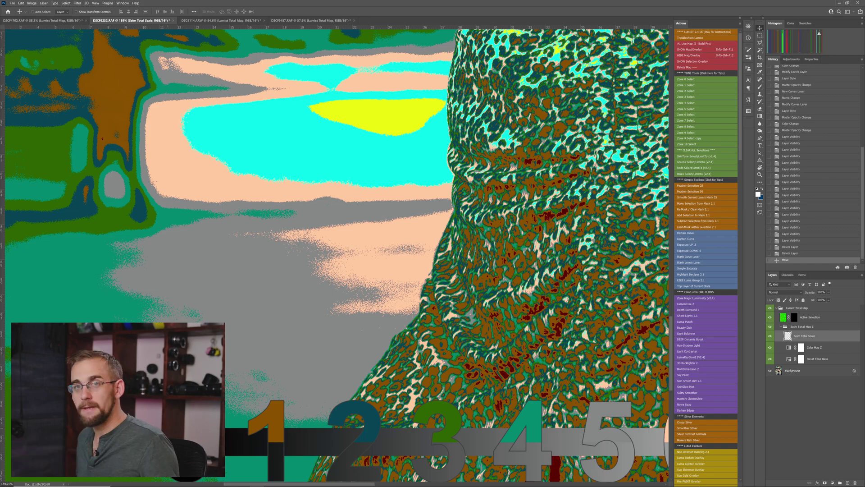
scroll(522, 365, "down", 4)
scroll(522, 365, "up", 4)
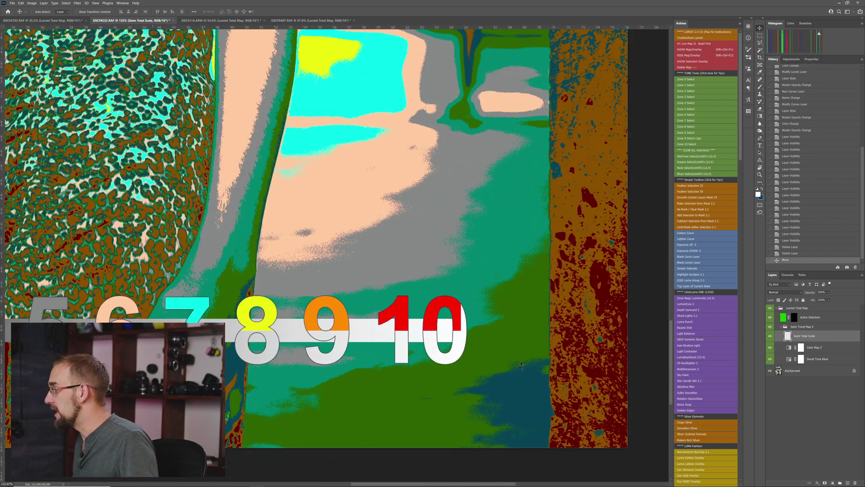
scroll(449, 308, "up", 3)
scroll(437, 322, "down", 10)
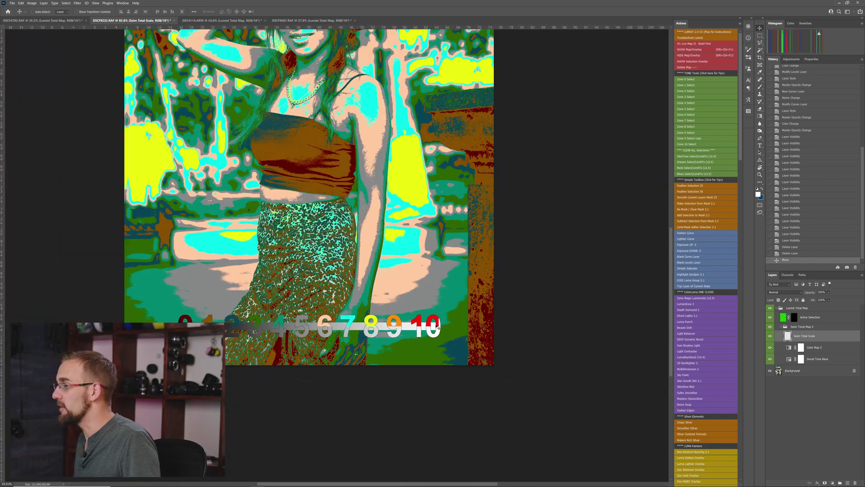
scroll(363, 183, "up", 2)
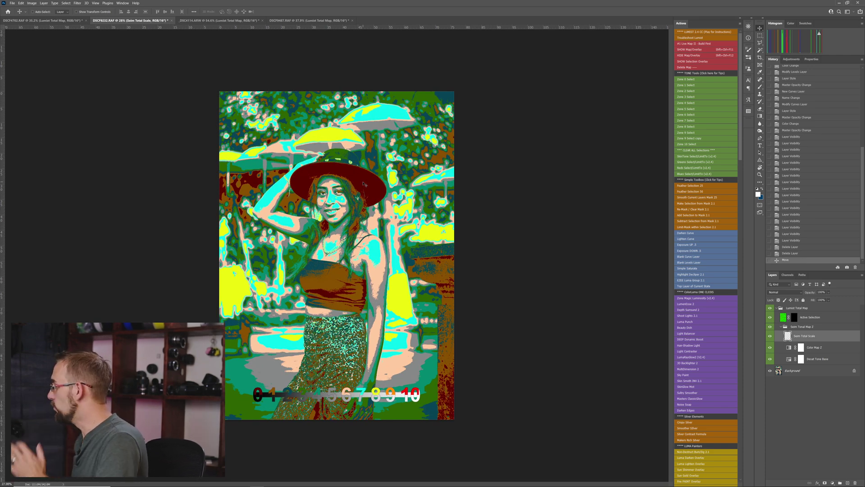
Hide the zone map overlay and toggle the Magic Luminosity group to compare, leaving it on.
left_click(690, 55)
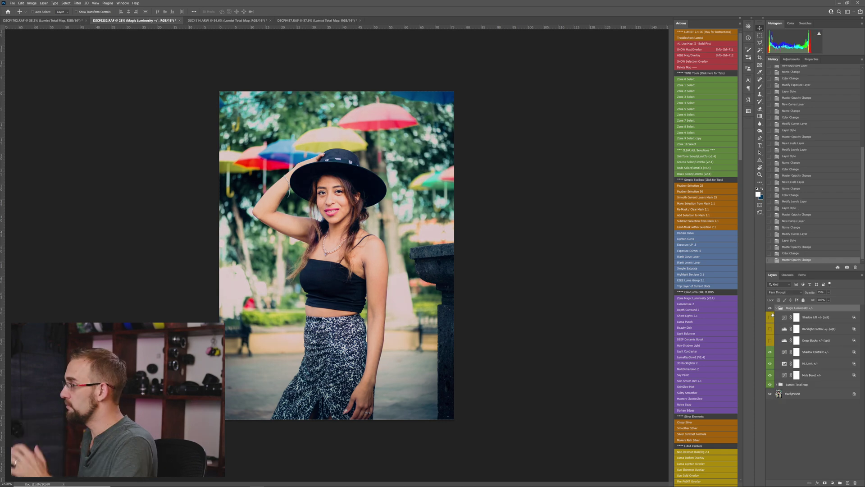
scroll(376, 304, "up", 4)
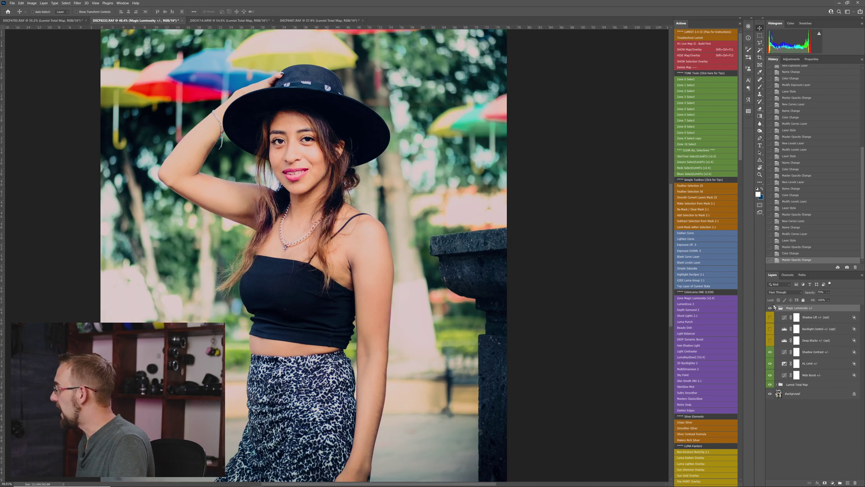
left_click(770, 310)
left_click(769, 310)
left_click(769, 310)
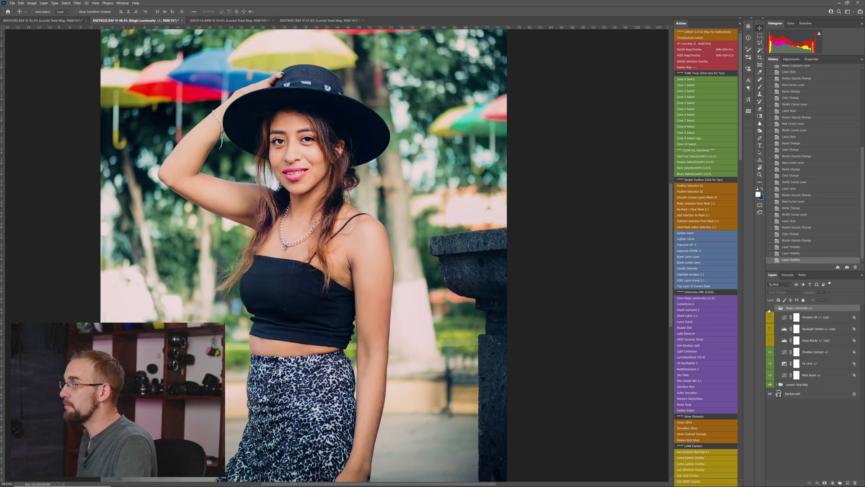
left_click(770, 309)
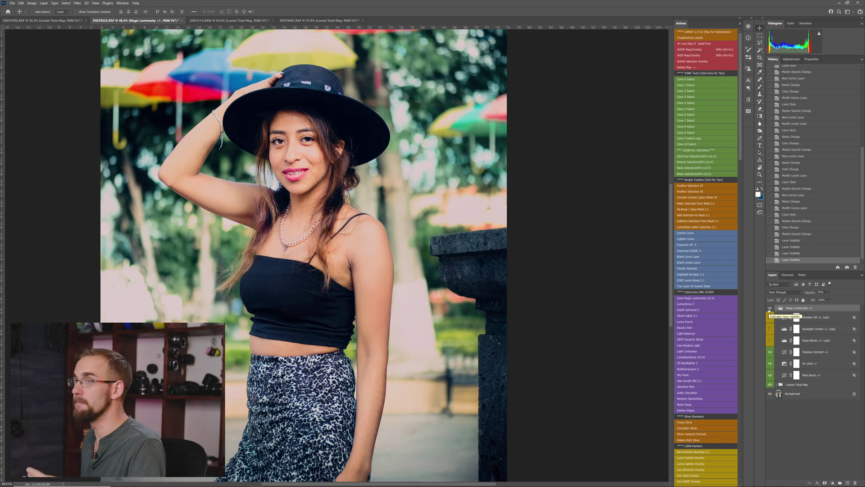
left_click(769, 309)
left_click(769, 309)
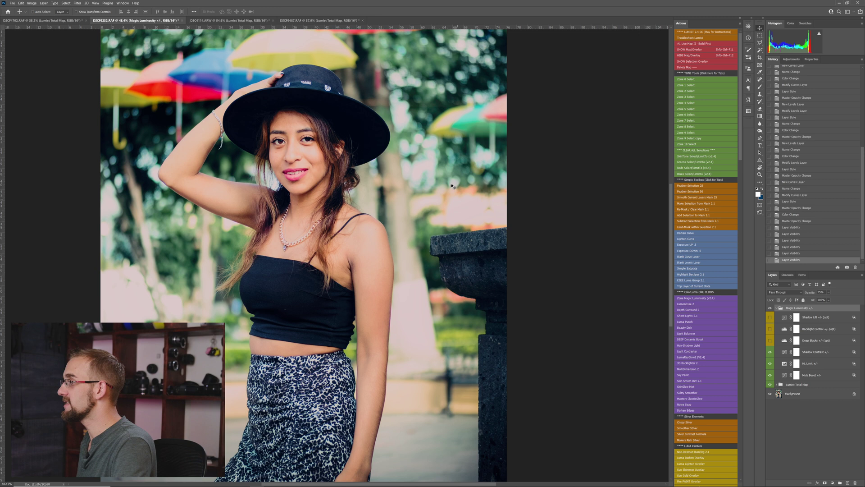
Set the Mids Boost +/- layer's opacity to about 79%.
left_click(819, 376)
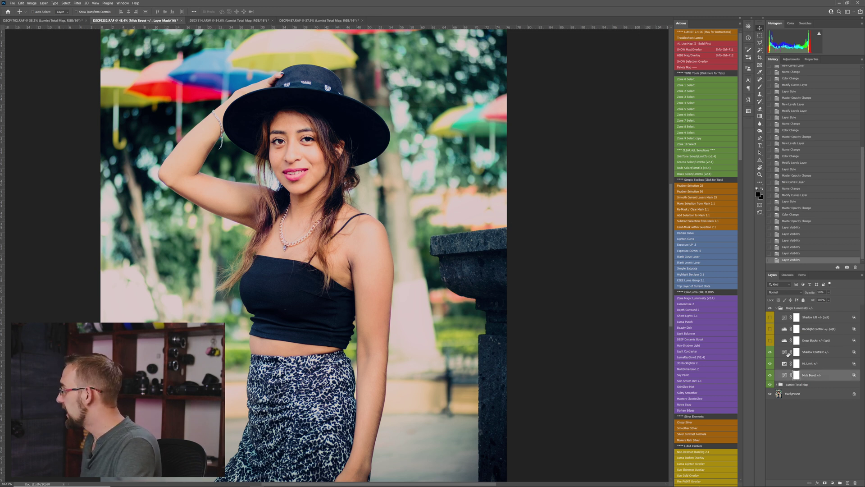
left_click(771, 375)
left_click(770, 375)
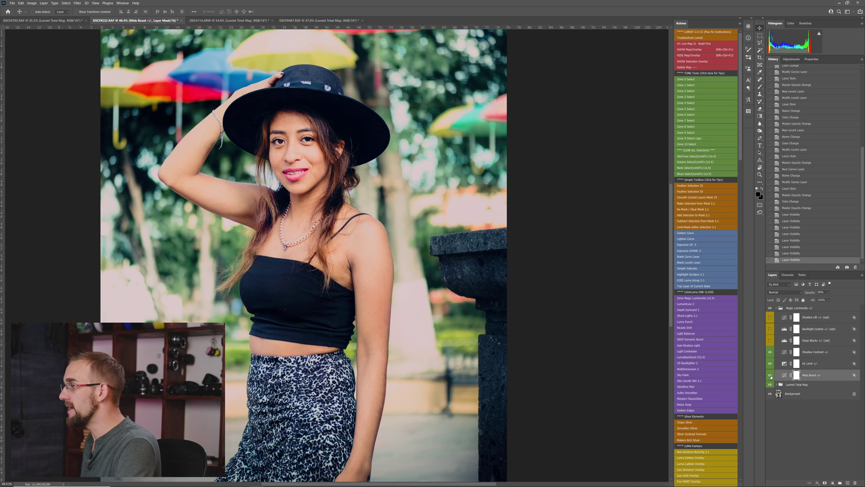
left_click_drag(837, 293, 863, 294)
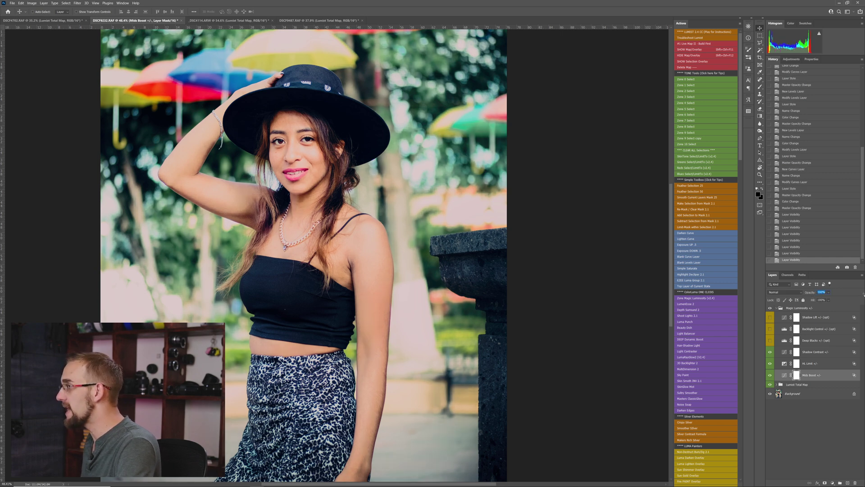
left_click_drag(811, 293, 834, 294)
Compare with and without the HL Limit layer, then leave it hidden.
left_click(770, 364)
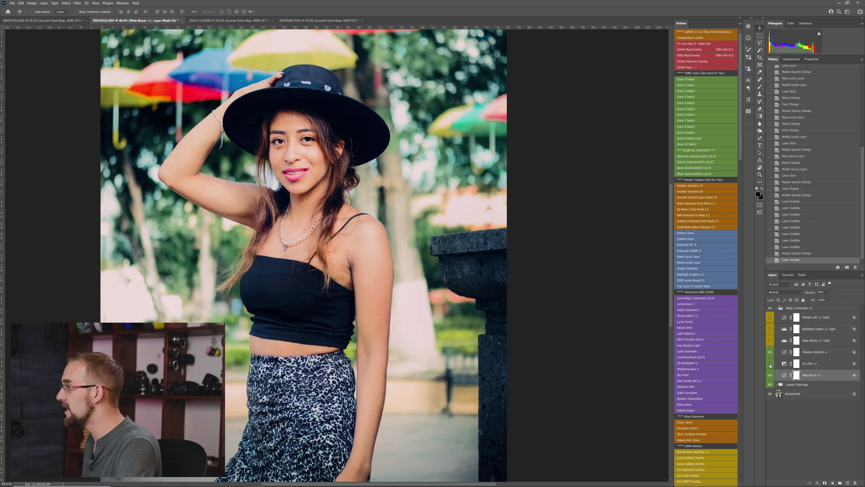
left_click(771, 364)
left_click(771, 364)
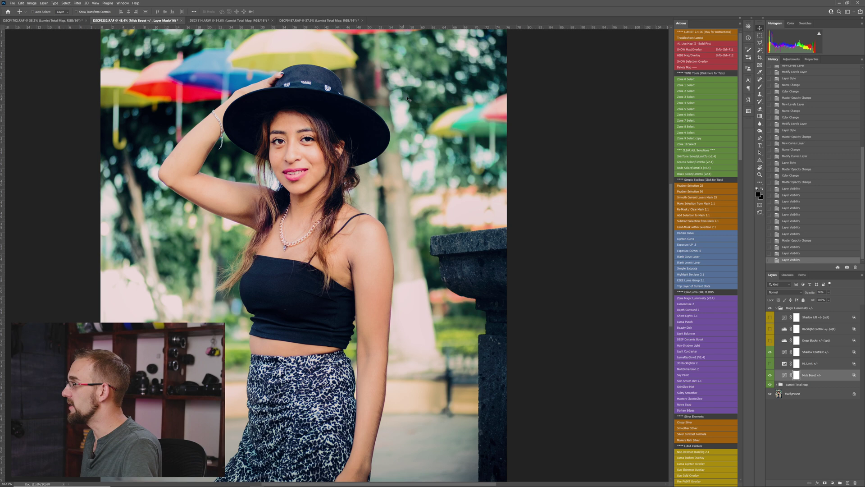
Compare HL Limit's effect on the zone map overlay, leaving HL Limit on and the map hidden.
left_click(696, 52)
left_click(770, 370)
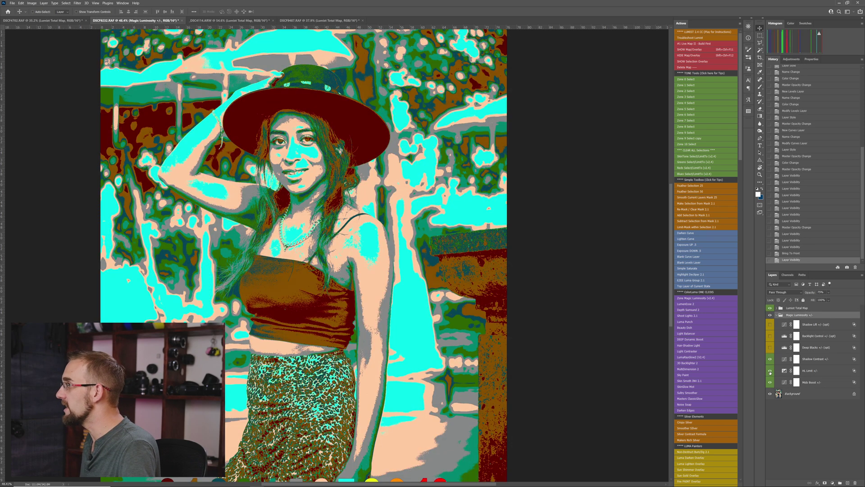
left_click(770, 371)
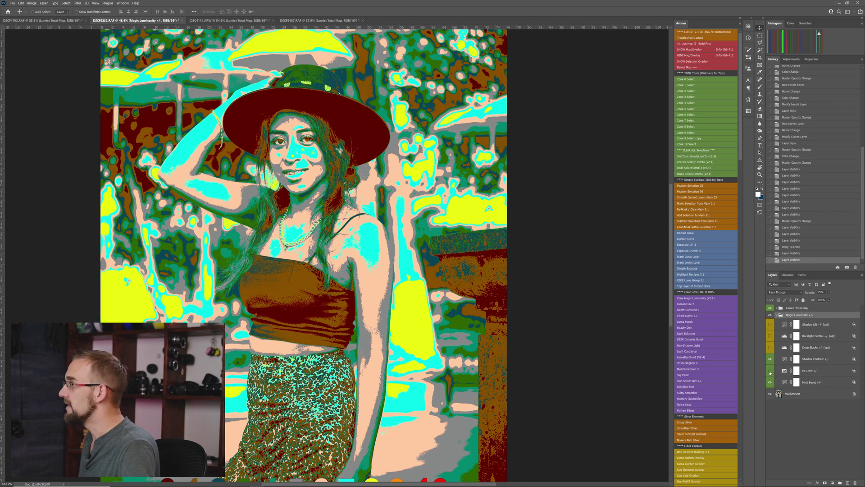
left_click(771, 371)
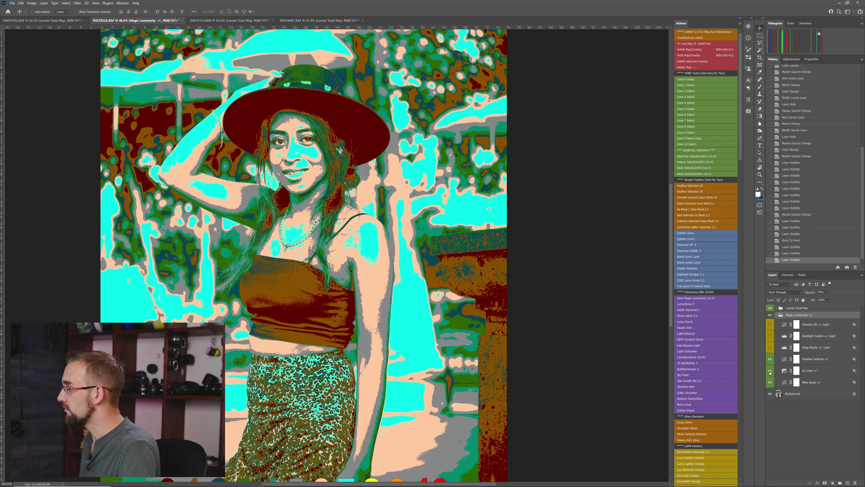
left_click(770, 371)
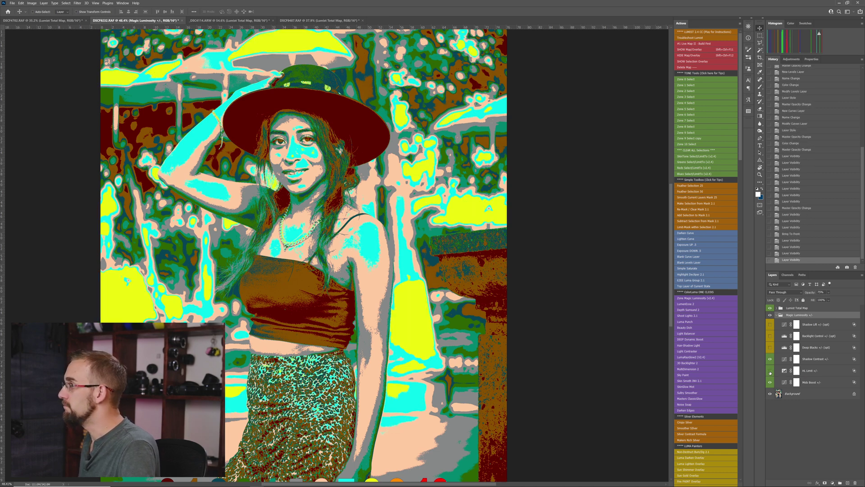
left_click(770, 371)
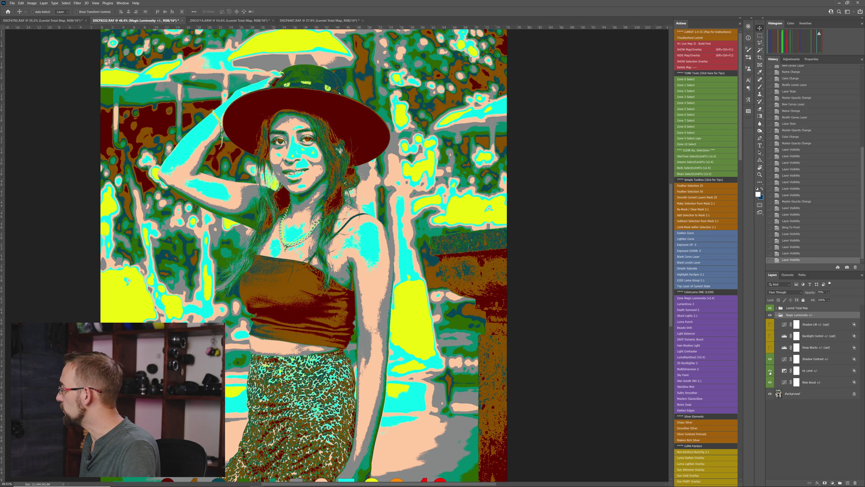
left_click(688, 56)
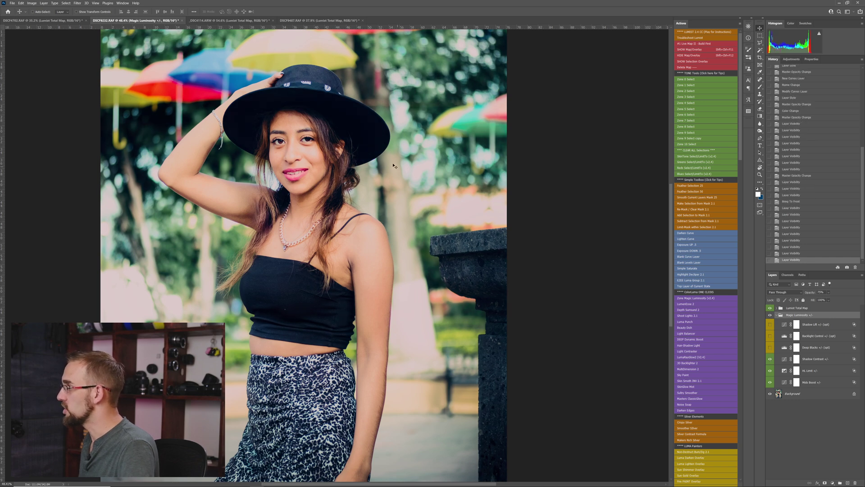
key("ctrl+0")
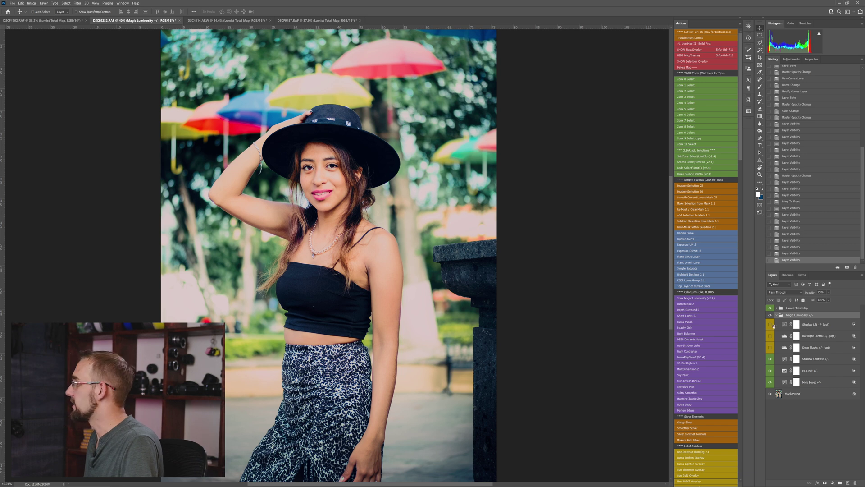
left_click(770, 348)
left_click(770, 348)
left_click(770, 348)
left_click(769, 337)
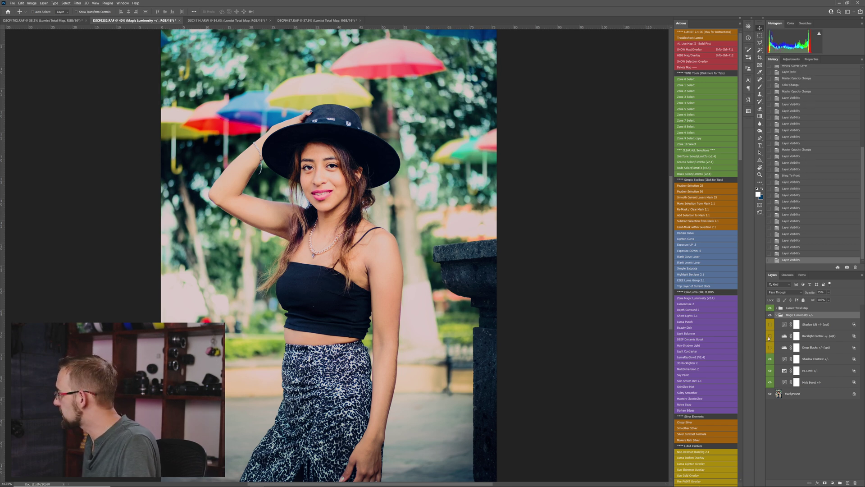
left_click(770, 337)
left_click(770, 337)
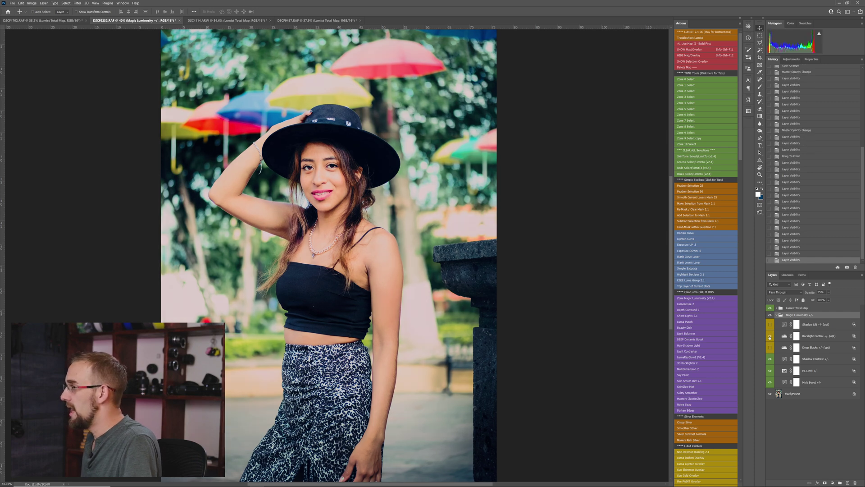
left_click(770, 337)
left_click(770, 337)
left_click(770, 325)
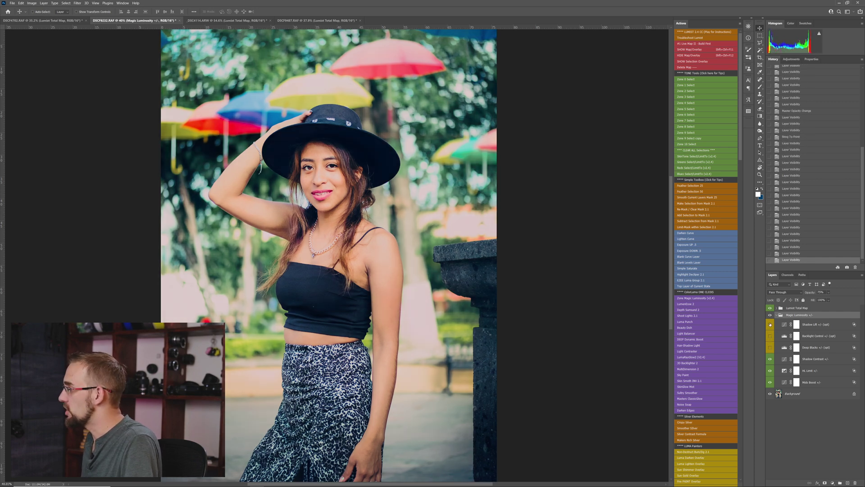
left_click(770, 324)
left_click(770, 324)
left_click(770, 325)
left_click(770, 324)
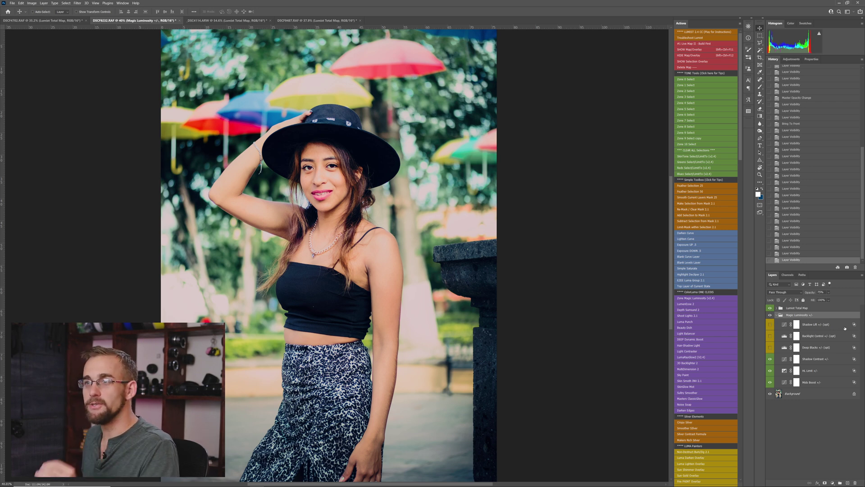
On DSCF9487.RAF, hide Highlight and Shadow, reset colours, and add Zone Magic Luminosity layers with F2.
left_click(302, 20)
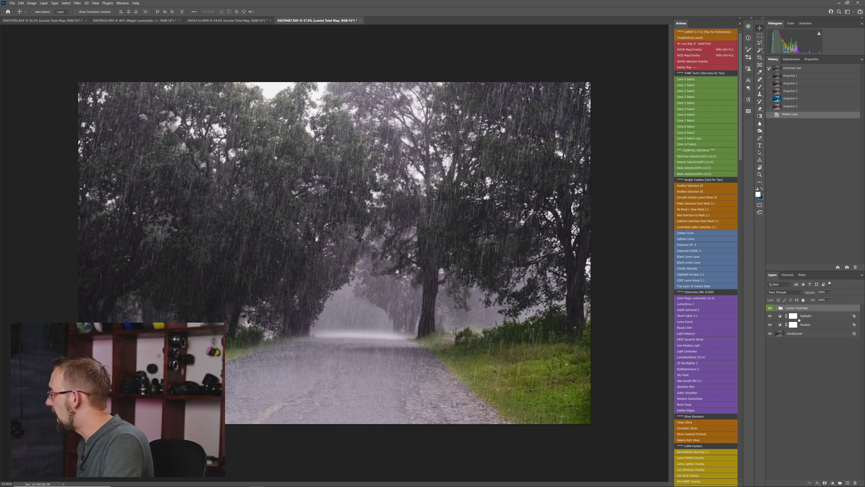
left_click(770, 316)
left_click(770, 324)
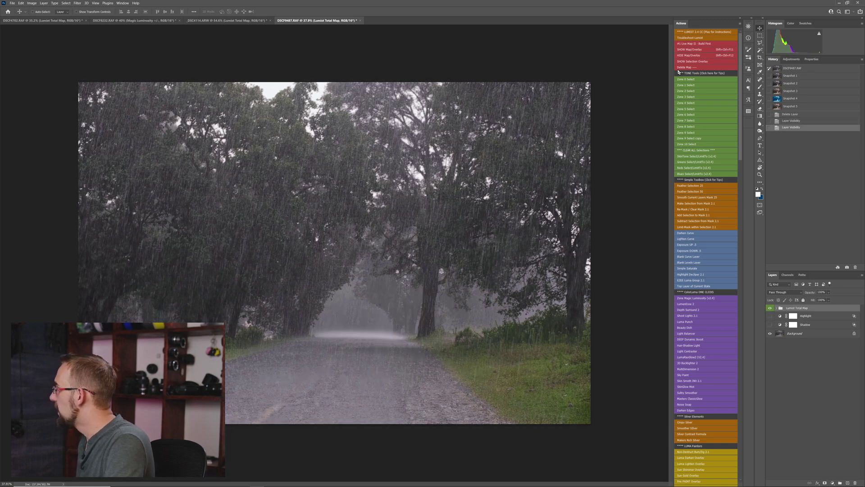
key("ctrl+plus")
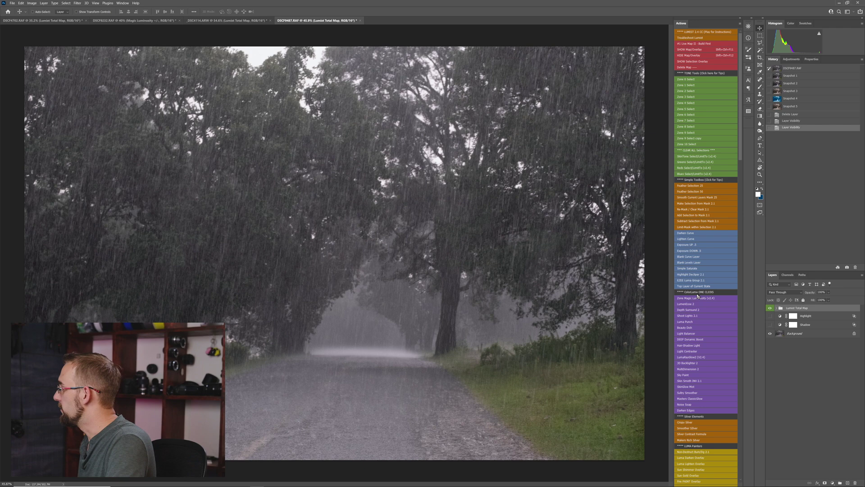
key("d")
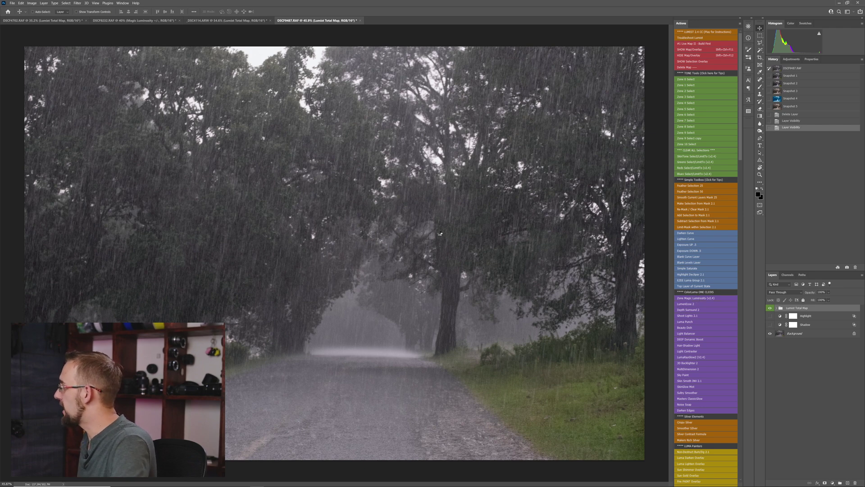
key("F2")
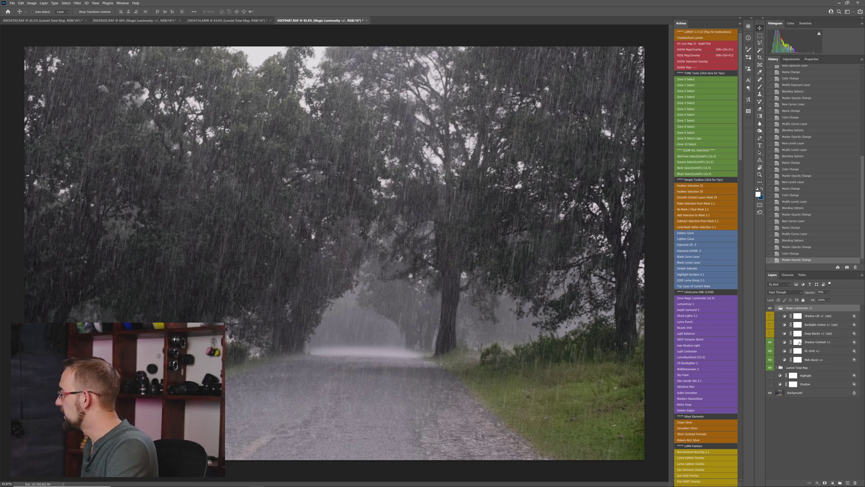
Toggle the Magic Luminosity group on and off for a before/after comparison of the road photo.
left_click(770, 309)
left_click(769, 308)
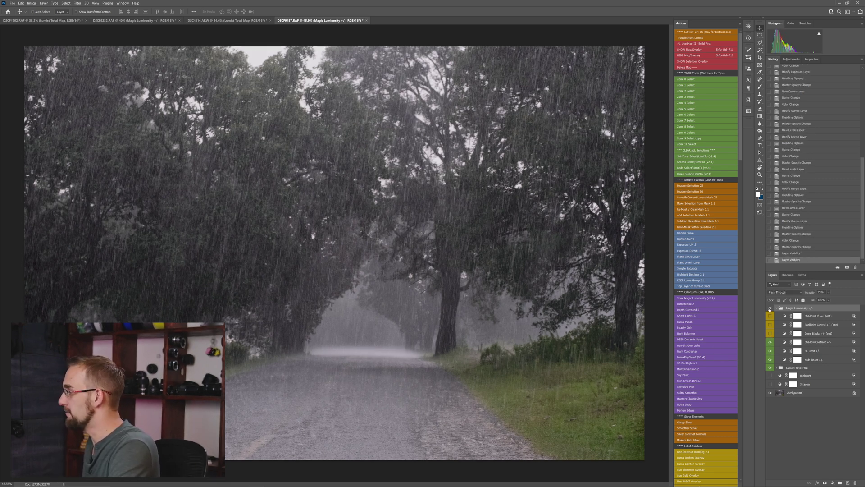
left_click(770, 309)
left_click(770, 309)
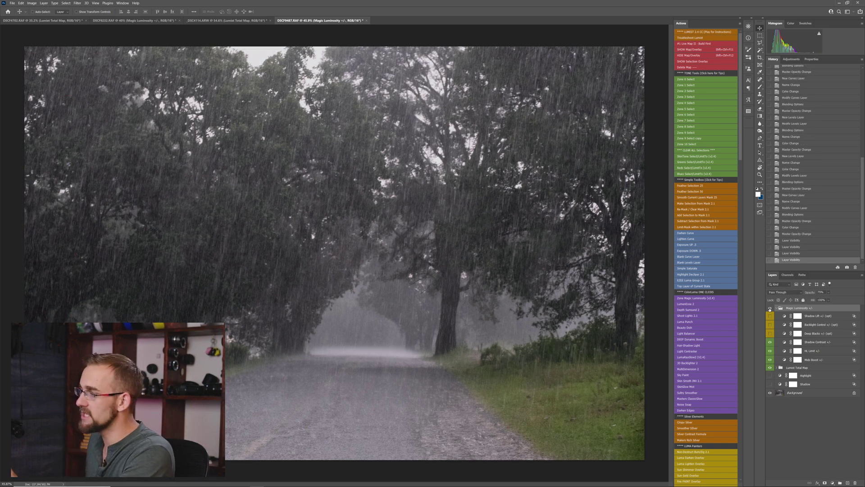
left_click(769, 309)
left_click(769, 309)
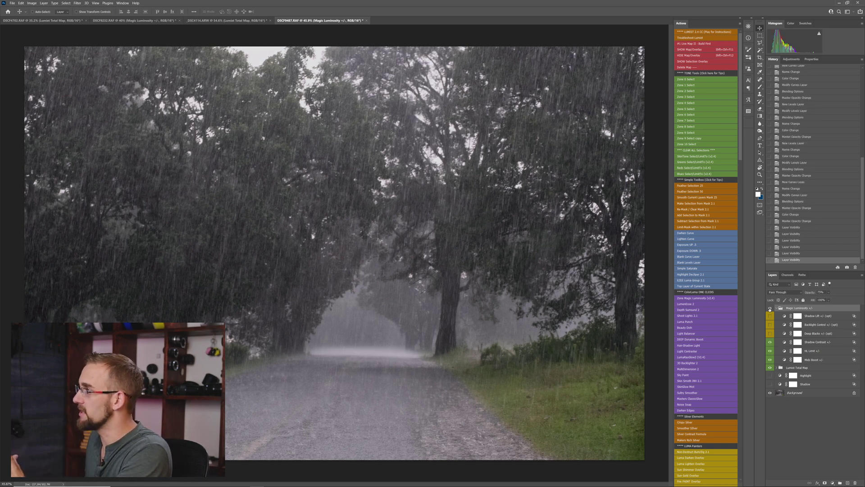
Turn on the Deep Blacks and Backlight Control layers, leaving Shadow Lift off.
left_click(771, 333)
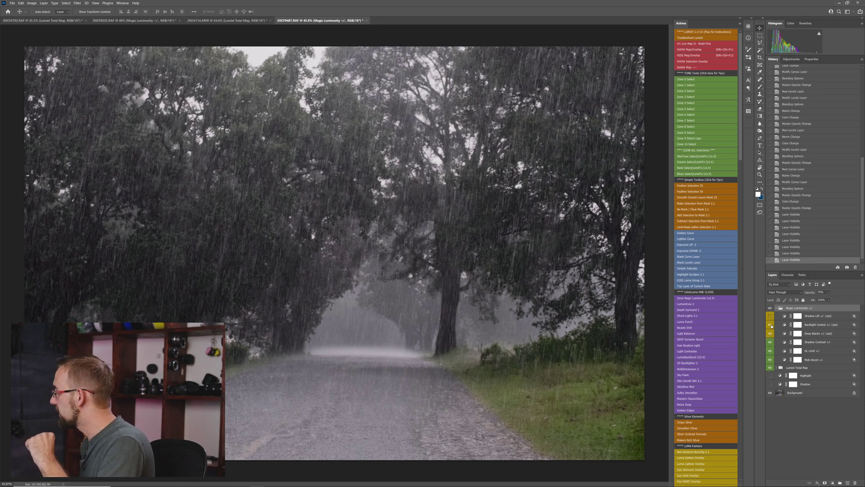
left_click(770, 324)
left_click(771, 324)
left_click(771, 325)
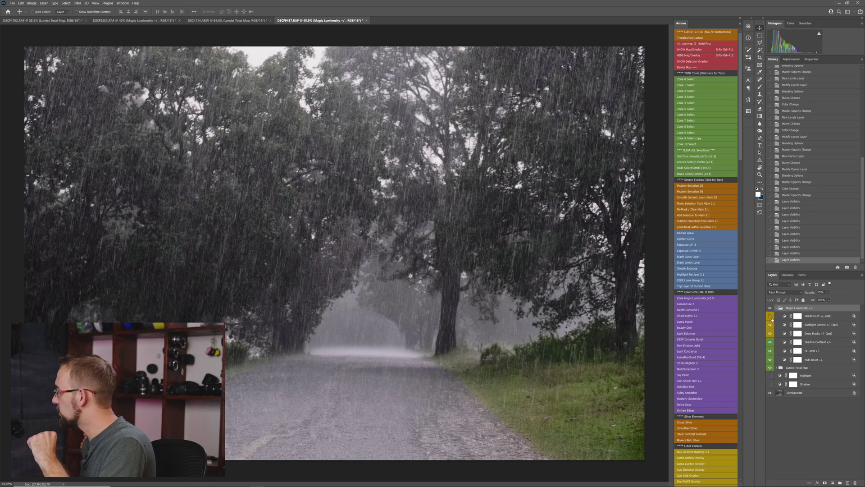
left_click(772, 317)
left_click(772, 317)
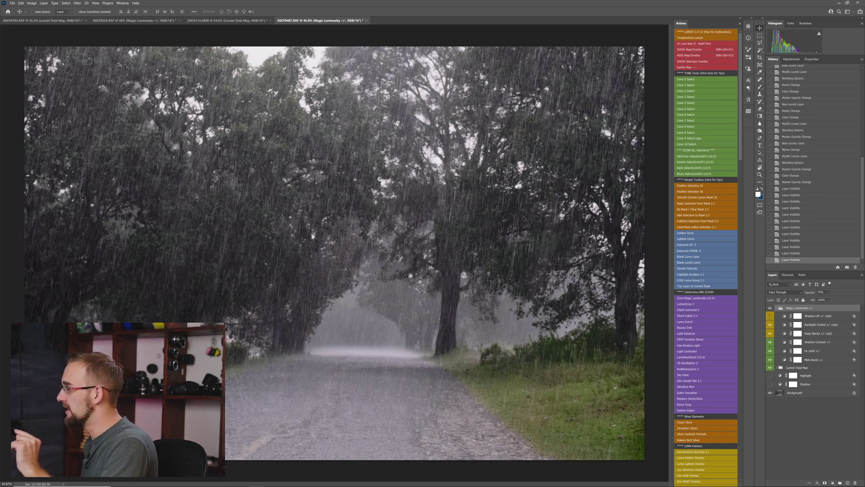
scroll(331, 310, "down", 3)
scroll(332, 310, "up", 3)
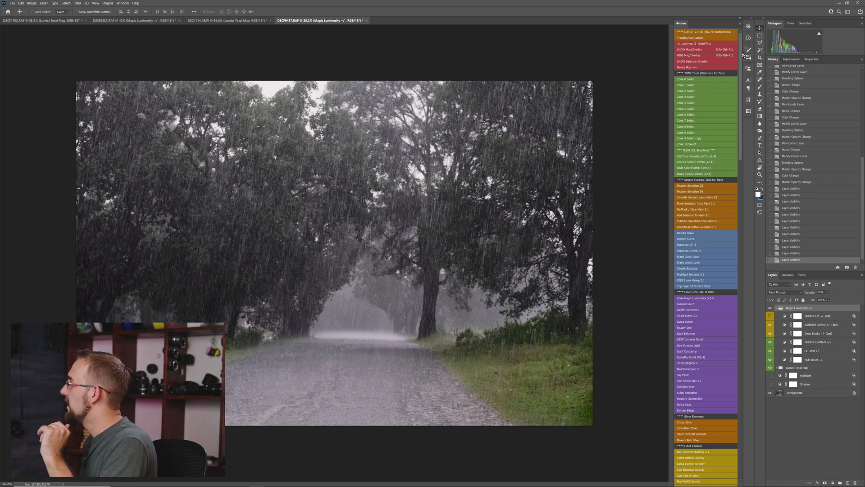
mouse_move(740, 62)
left_mouse_down()
mouse_move(756, 179)
mouse_move(758, 149)
left_mouse_up()
Add the Crisp Silver black-and-white layers, compare against colour, and hide all panels with Tab.
scroll(706, 137, "up", 3)
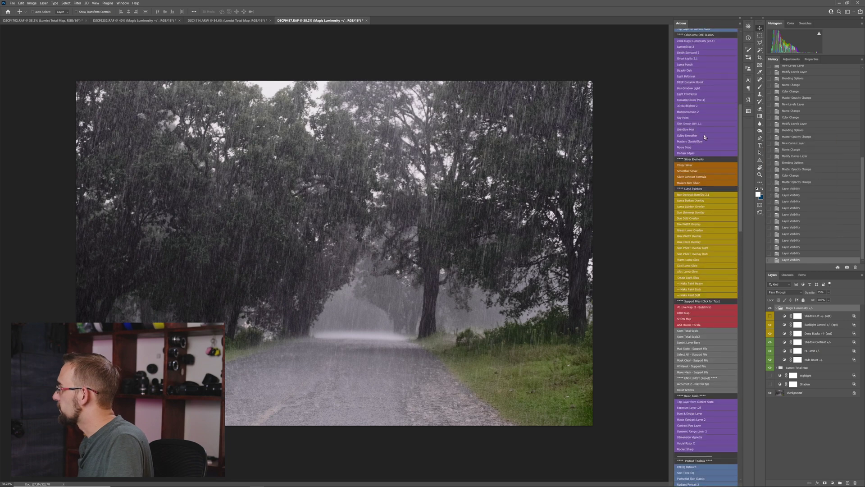
key("F2")
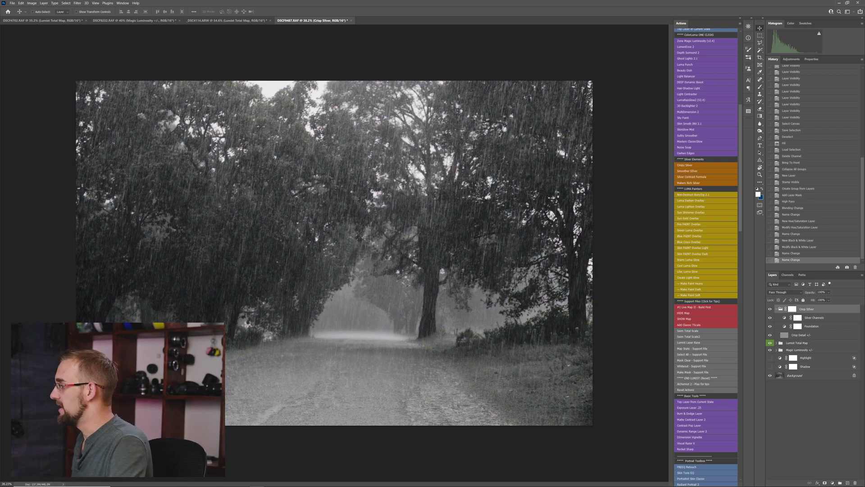
left_click(770, 310)
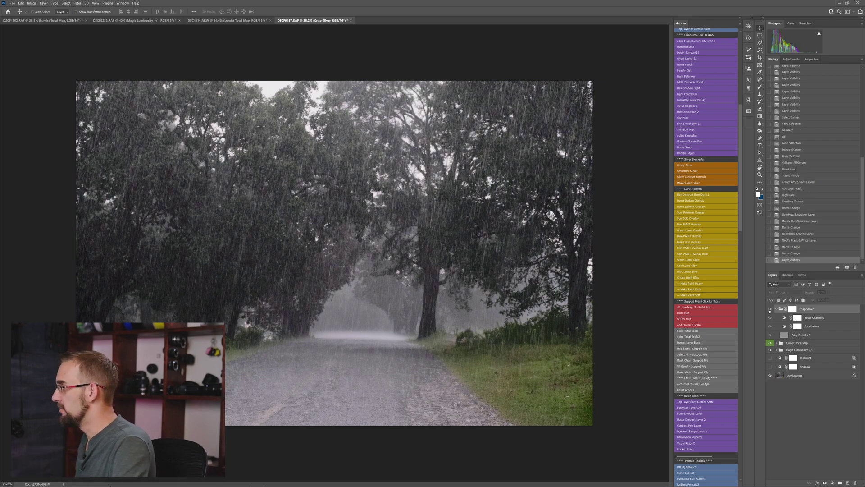
left_click(770, 310)
scroll(481, 250, "up", 3)
key("Tab")
scroll(481, 250, "down", 2)
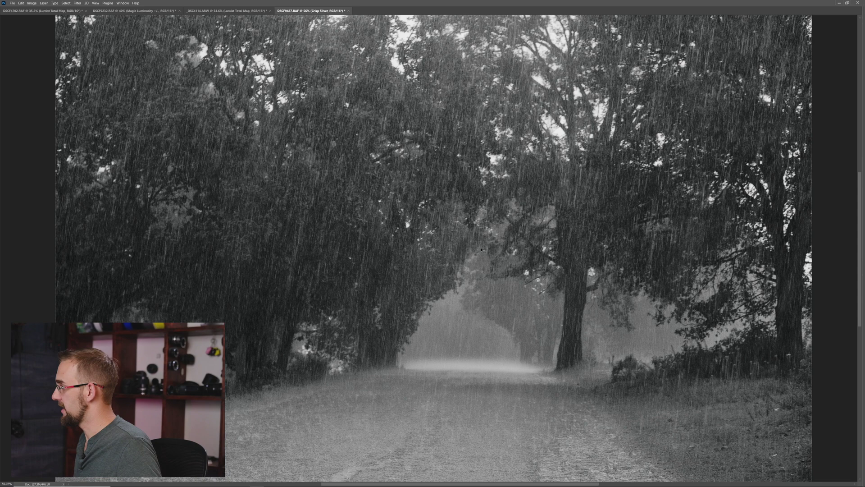